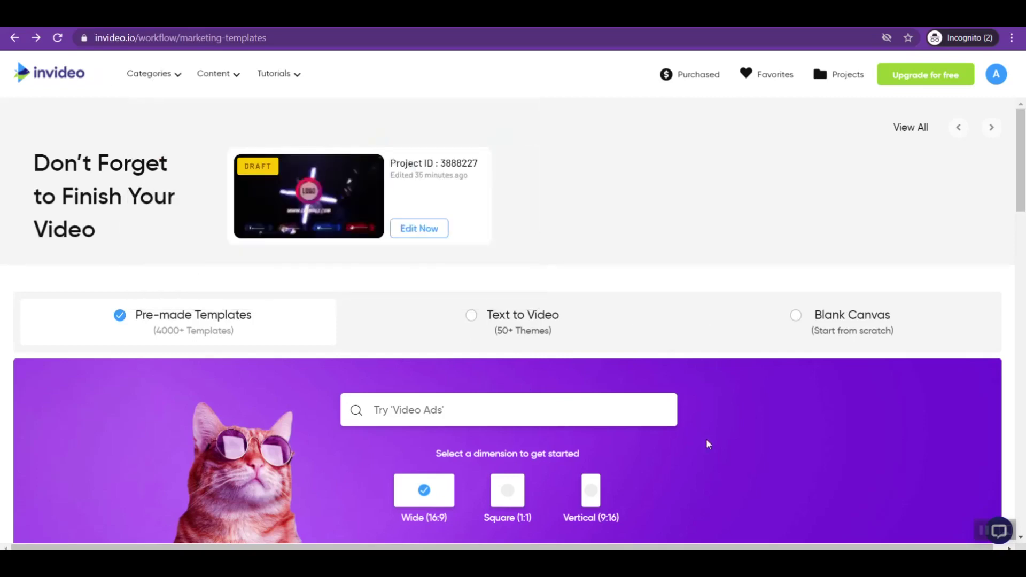
# Step: Open the full Intros and Logo Reveals category and view the Minimal Techno Logo template details
pyautogui.scroll(-10, 708, 444)
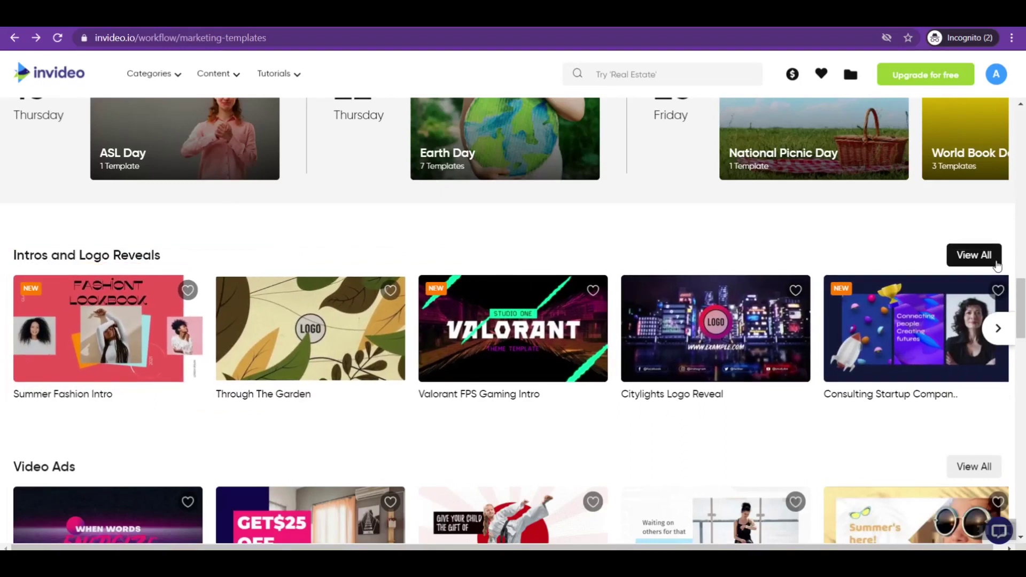
pyautogui.moveTo(715, 328)
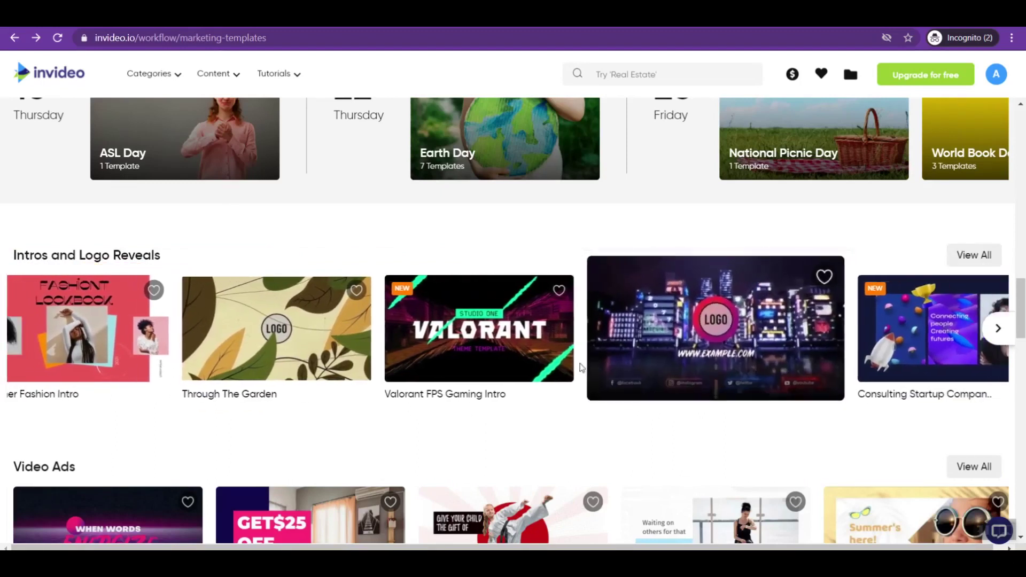
pyautogui.click(973, 255)
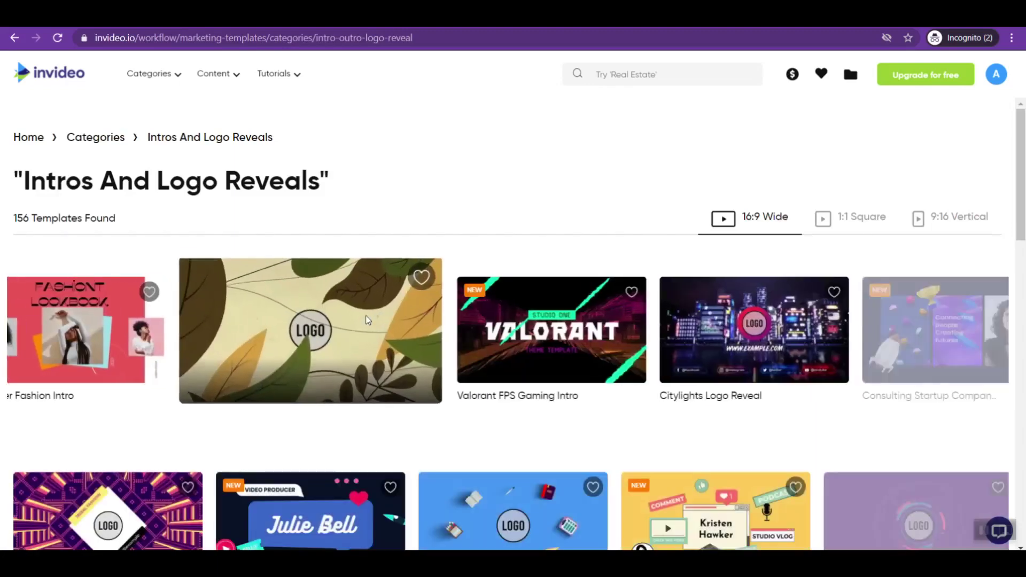
pyautogui.scroll(-3, 717, 438)
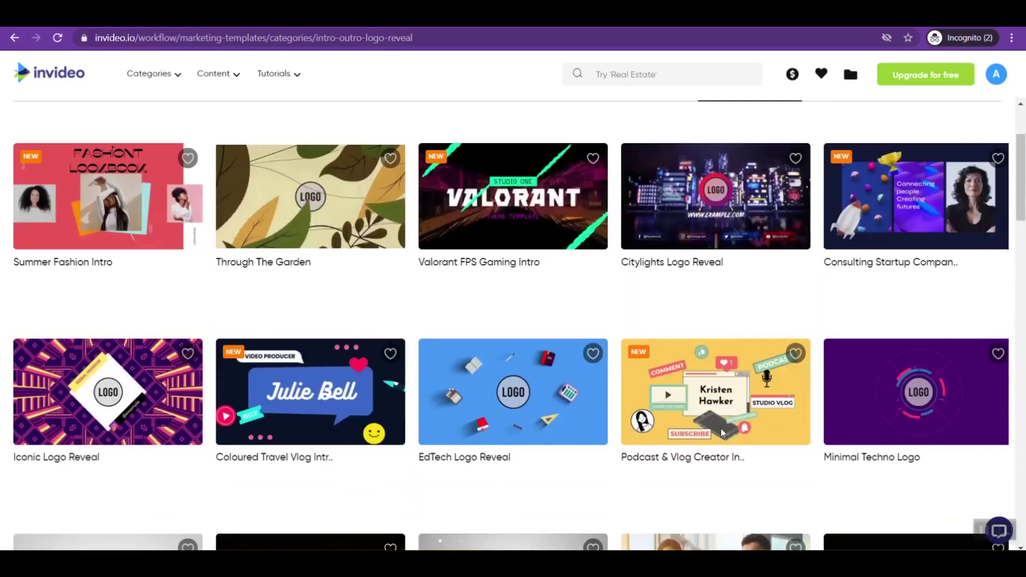
pyautogui.scroll(-1, 711, 466)
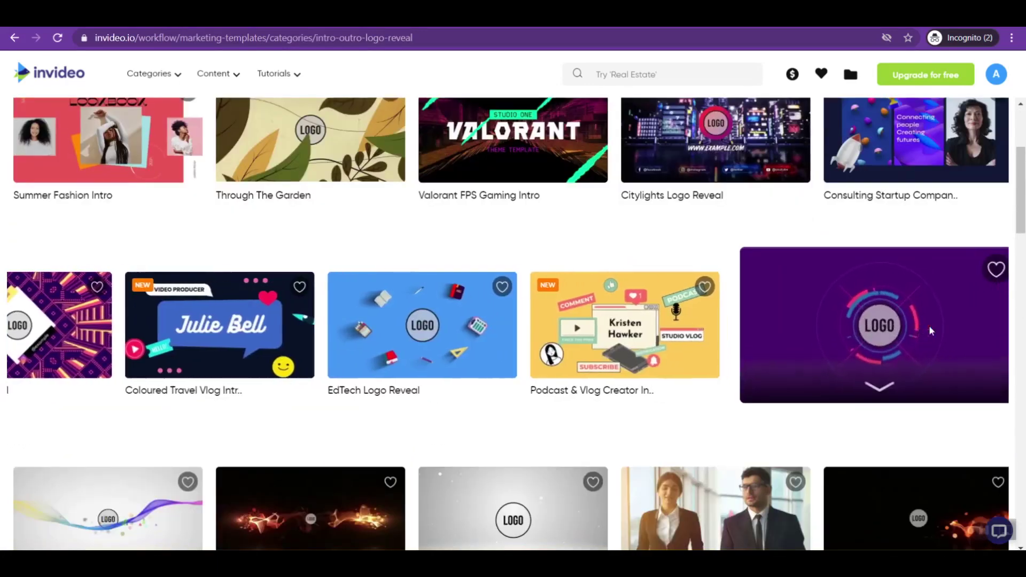
pyautogui.click(885, 341)
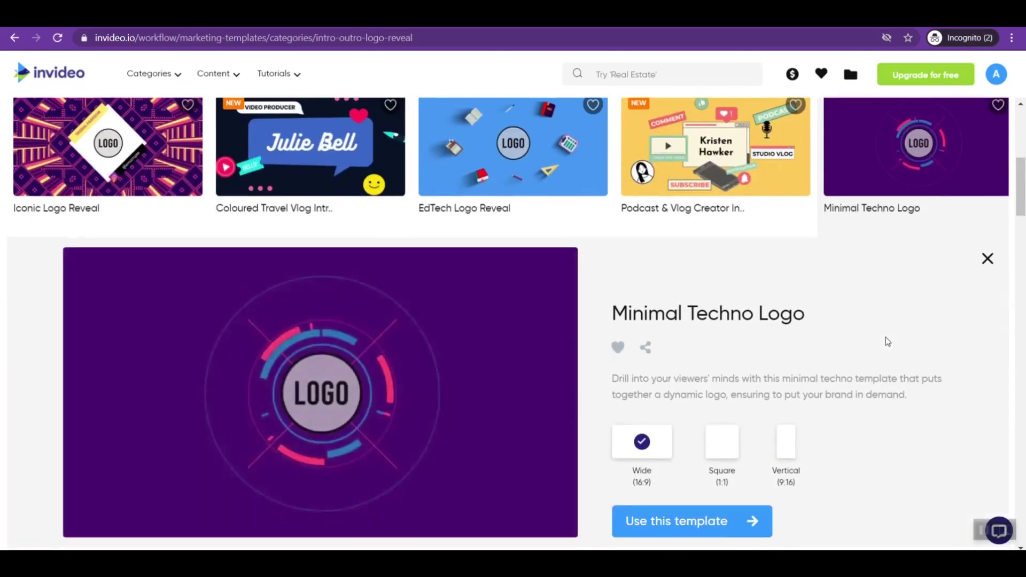
# Step: Start a widescreen editor project from the Minimal Techno Logo template
pyautogui.scroll(-1, 150, 482)
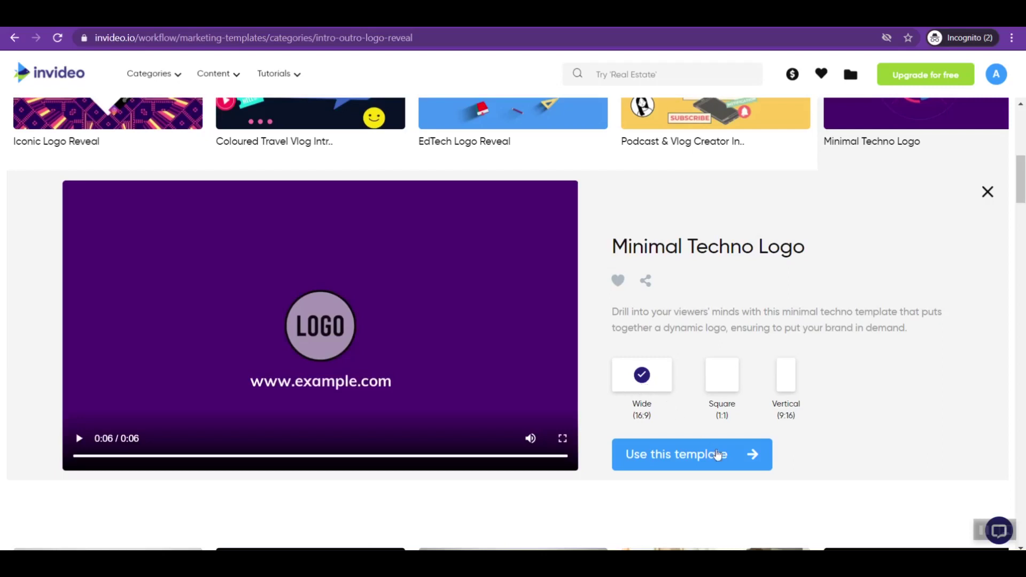
pyautogui.click(730, 464)
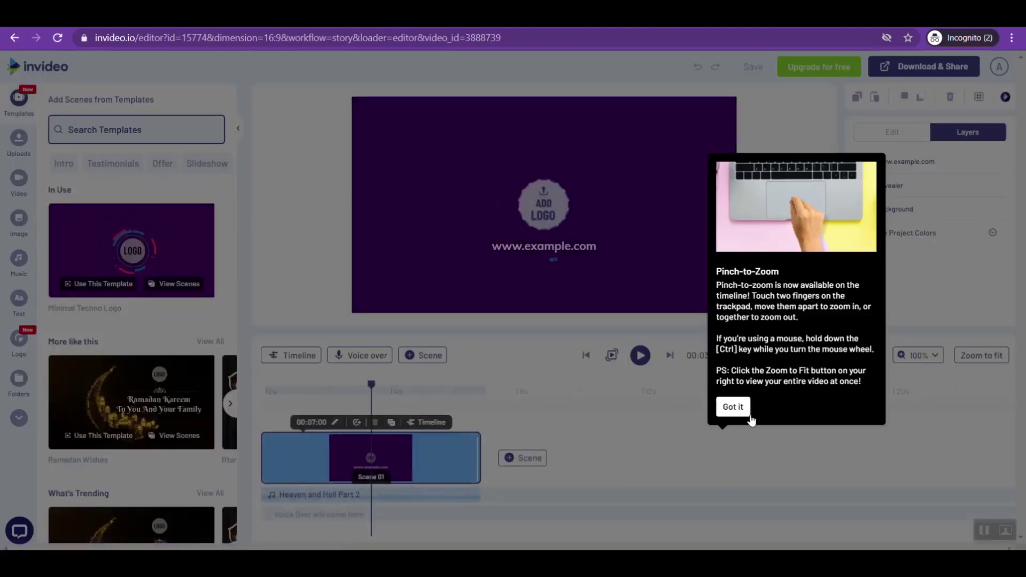
# Step: Upload Ace It With Ava Logo.png from Downloads as the default logo for all scenes
pyautogui.click(734, 408)
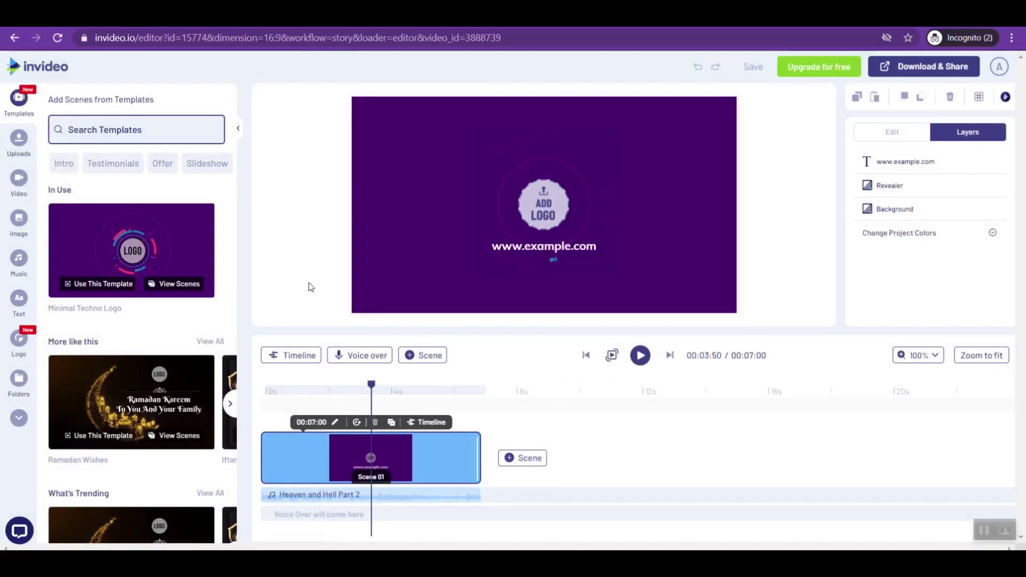
pyautogui.moveTo(544, 205)
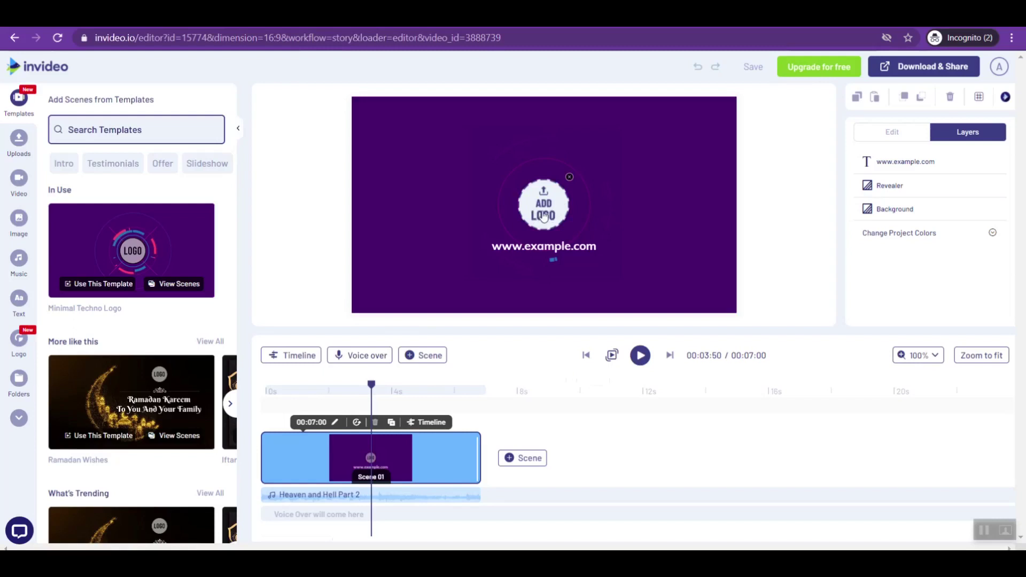
pyautogui.click(545, 215)
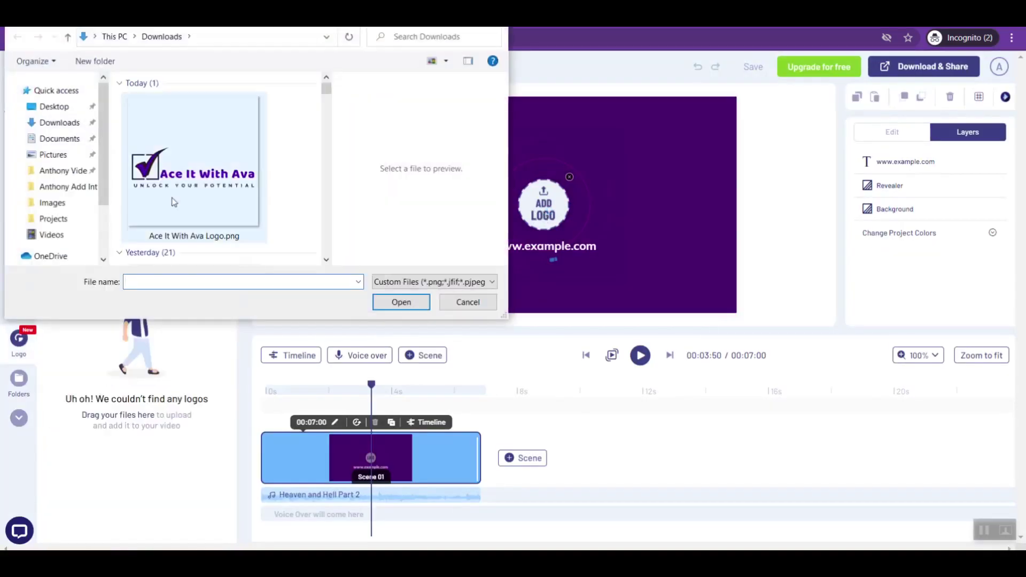
pyautogui.doubleClick(215, 184)
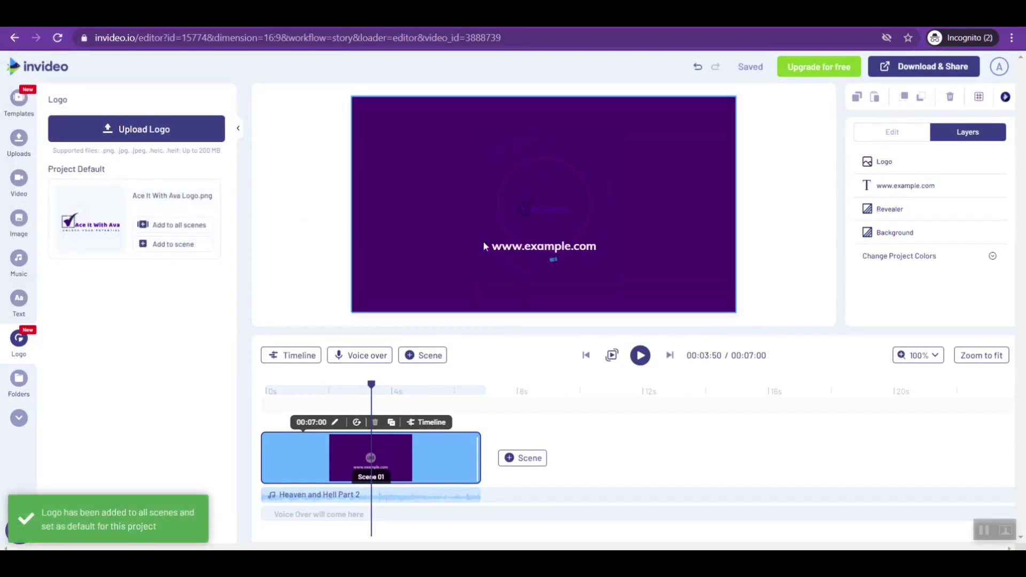
# Step: Enlarge the logo, move it above the website text, and head back to the templates listing
pyautogui.click(521, 231)
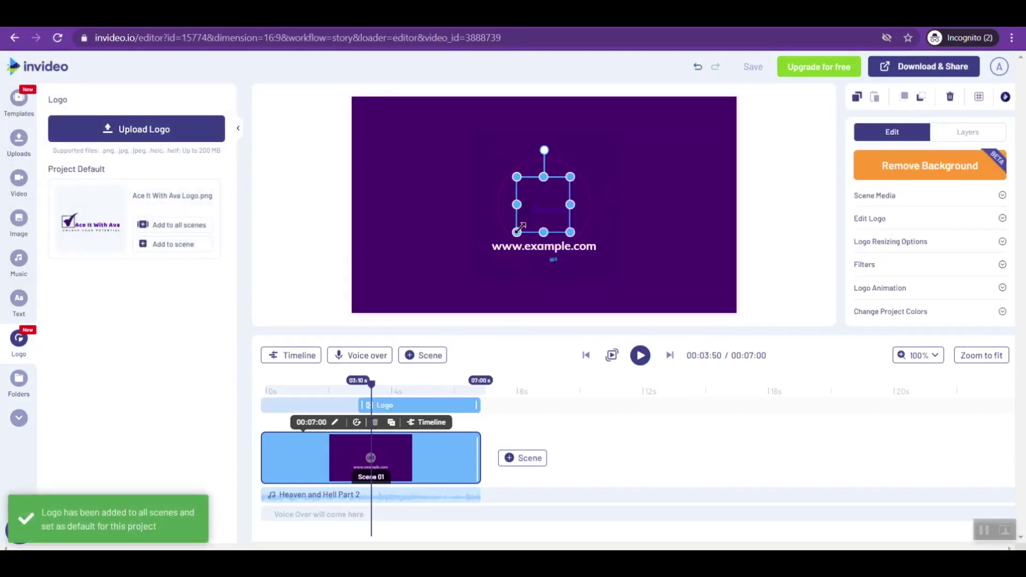
pyautogui.moveTo(517, 231); pyautogui.dragTo(469, 282)
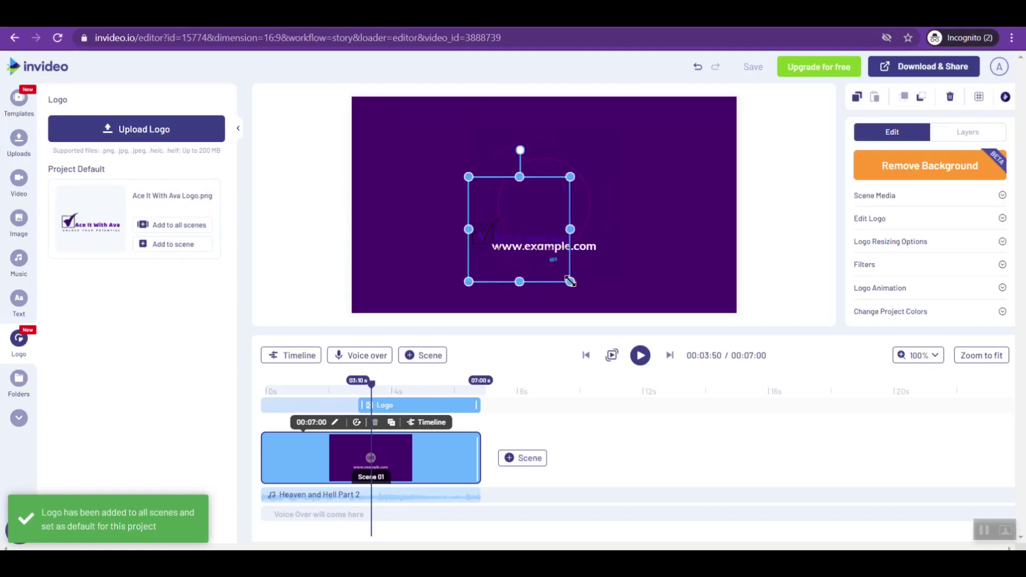
pyautogui.moveTo(569, 281); pyautogui.dragTo(586, 294)
pyautogui.moveTo(554, 262); pyautogui.dragTo(559, 193)
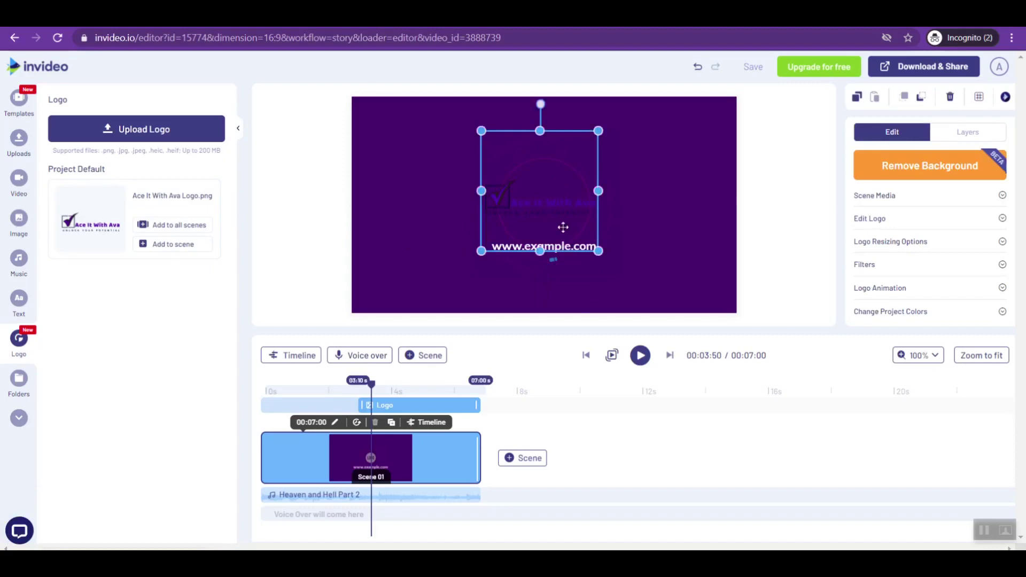
pyautogui.click(694, 181)
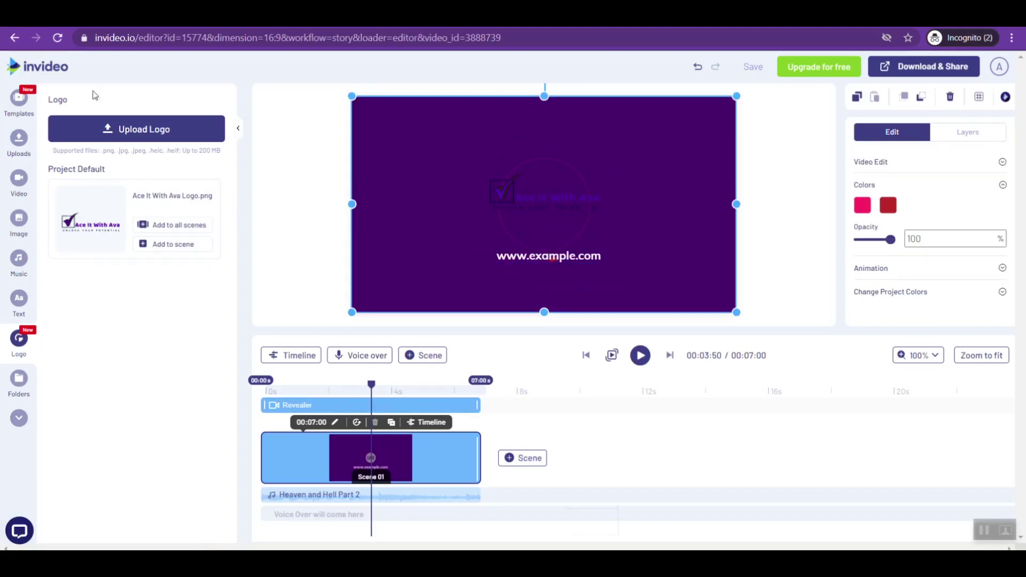
pyautogui.click(11, 40)
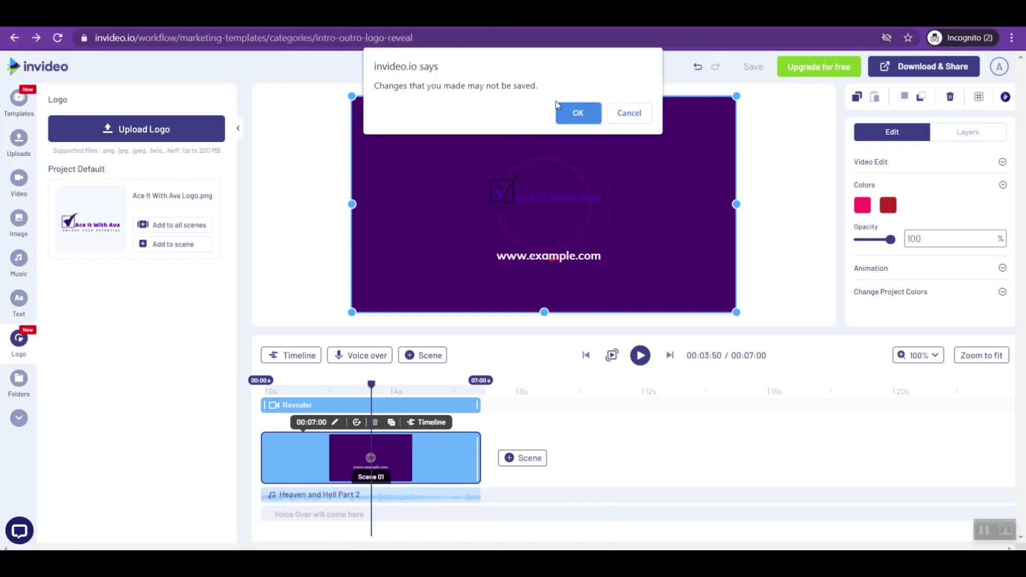
# Step: Discard the unsaved changes and start a new project from the EdTech Logo Reveal template
pyautogui.click(579, 113)
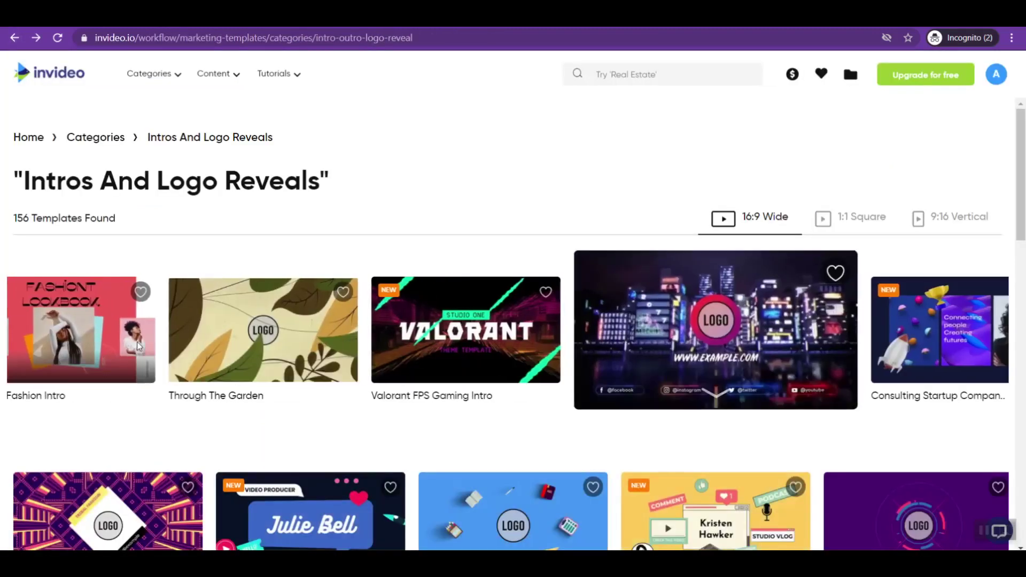
pyautogui.scroll(-1, 139, 352)
pyautogui.scroll(-2, 137, 348)
pyautogui.scroll(3, 134, 349)
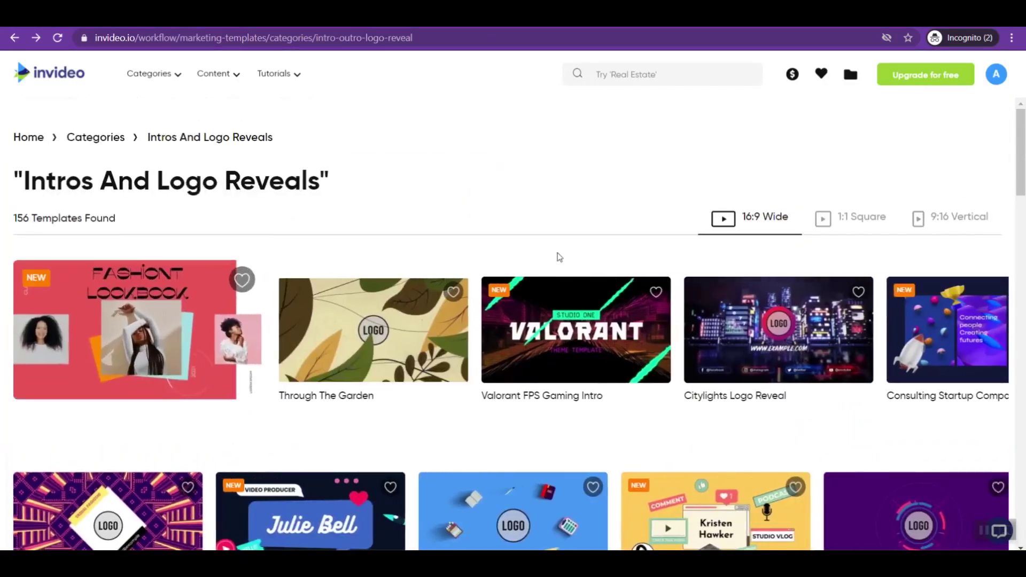
pyautogui.scroll(-1, 529, 399)
pyautogui.scroll(-3, 537, 409)
pyautogui.scroll(-1, 524, 343)
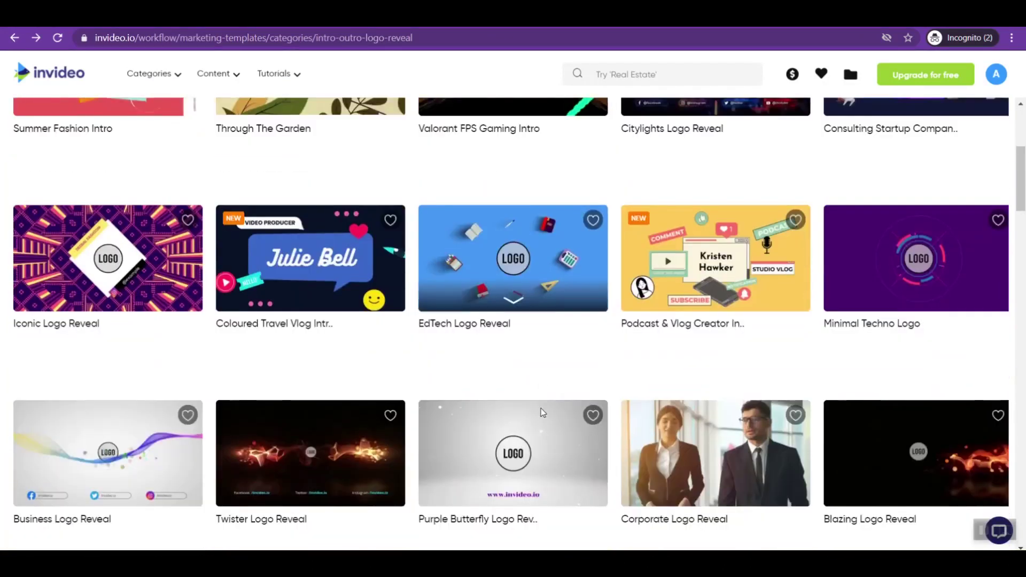
pyautogui.click(510, 273)
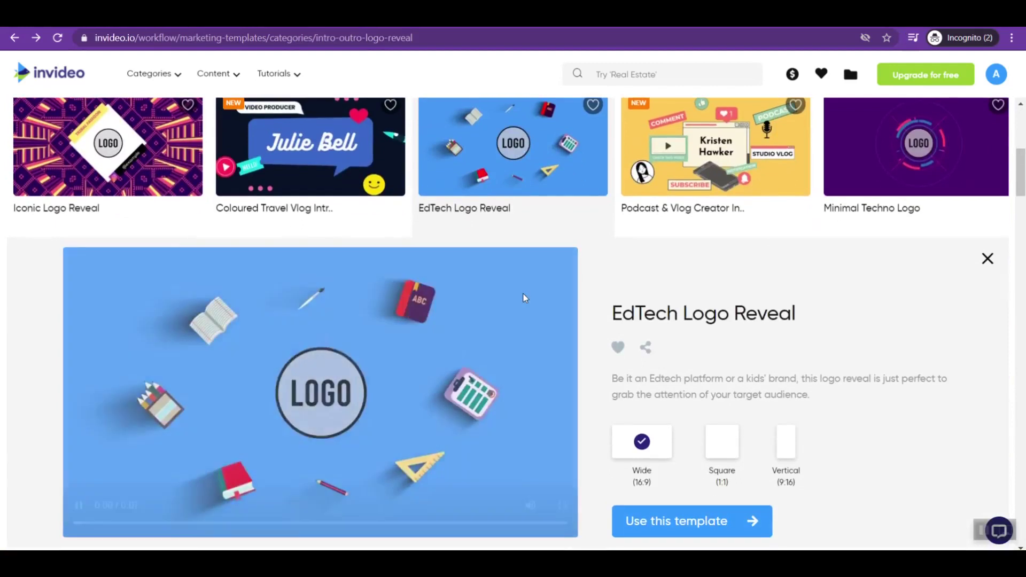
pyautogui.click(695, 521)
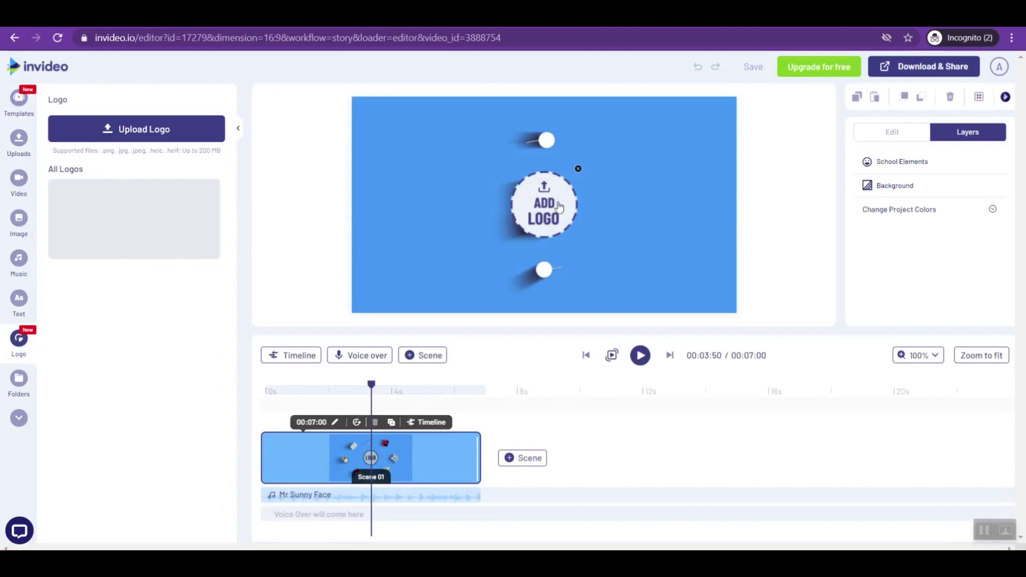
# Step: Add the Ace It With Ava logo to all scenes and select it on the canvas
pyautogui.click(544, 206)
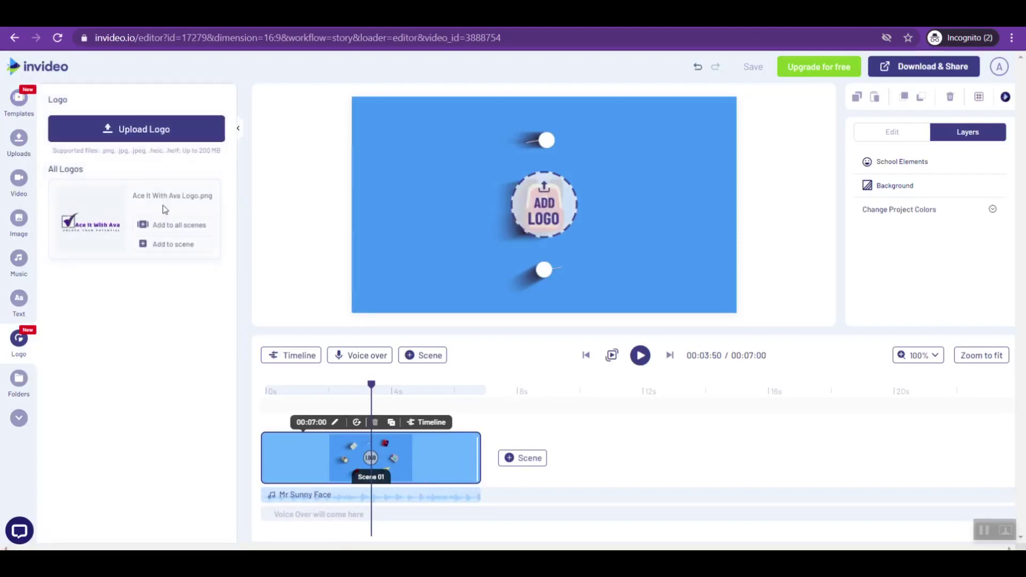
pyautogui.click(92, 221)
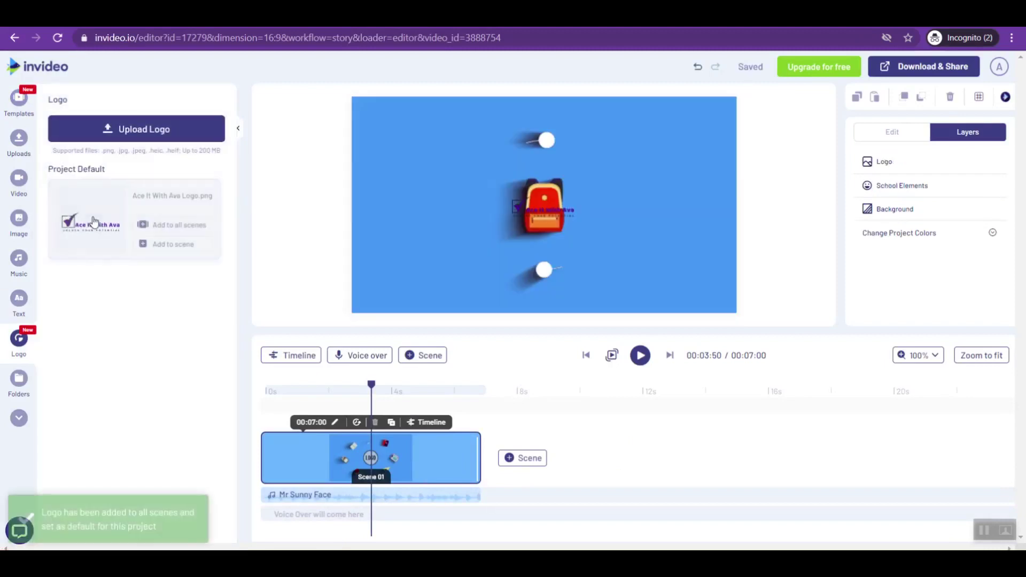
pyautogui.click(535, 210)
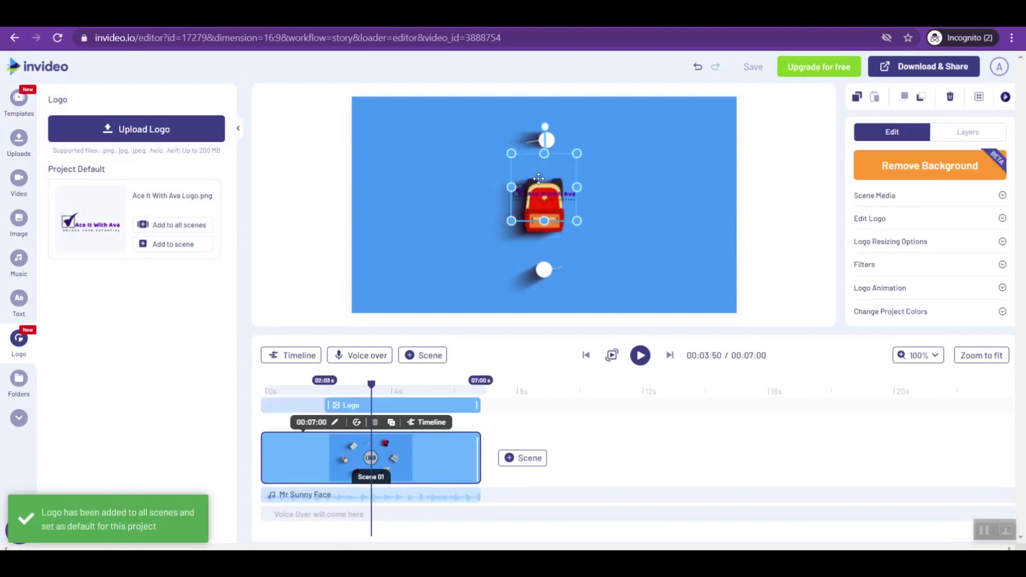
# Step: Enlarge the logo, place it near the top above the backpack, then open voice-over and export options
pyautogui.moveTo(509, 155); pyautogui.dragTo(451, 141)
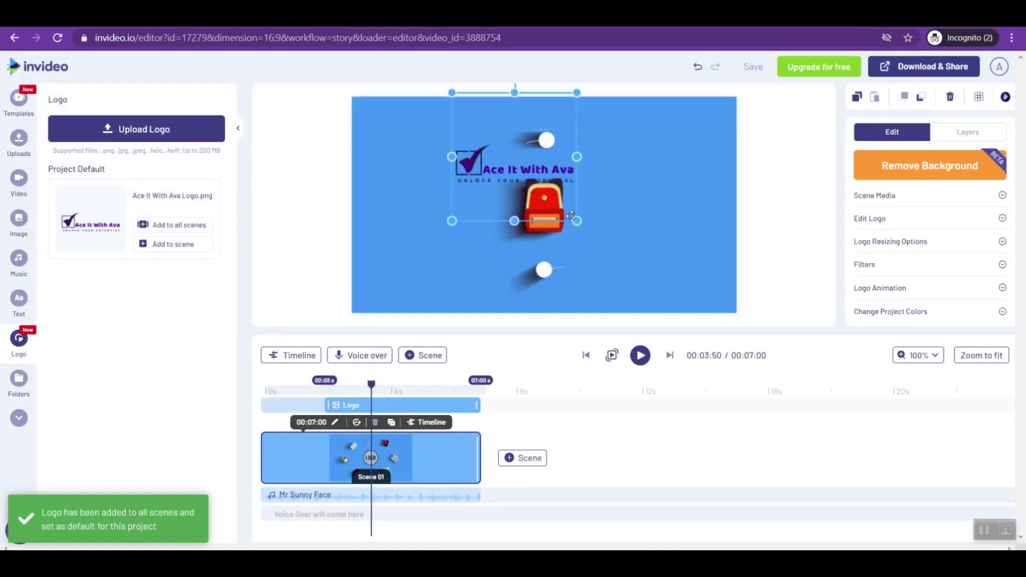
pyautogui.moveTo(577, 220); pyautogui.dragTo(644, 274)
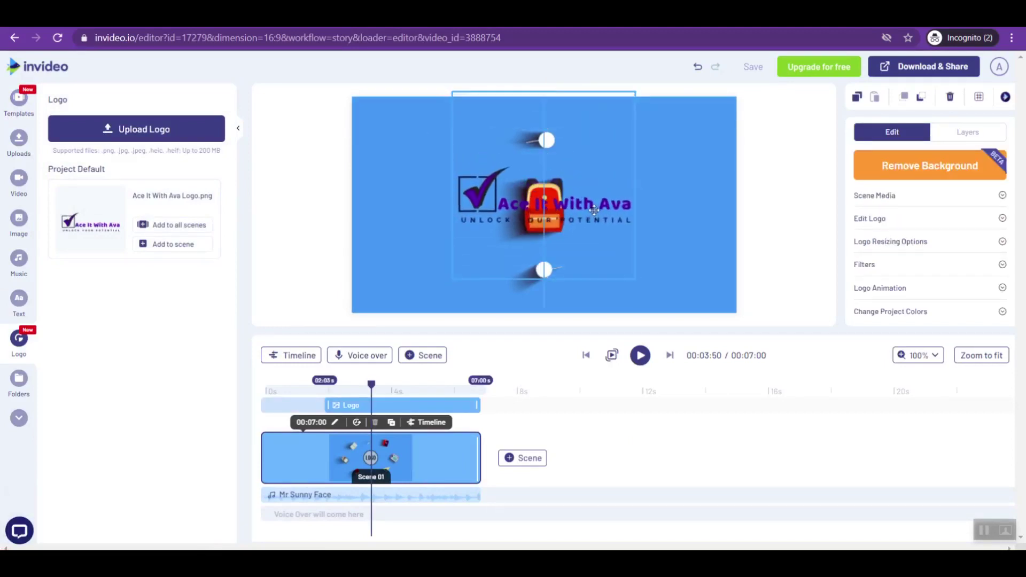
pyautogui.moveTo(595, 213)
pyautogui.mouseDown()
pyautogui.moveTo(596, 167)
pyautogui.moveTo(588, 167)
pyautogui.mouseUp()
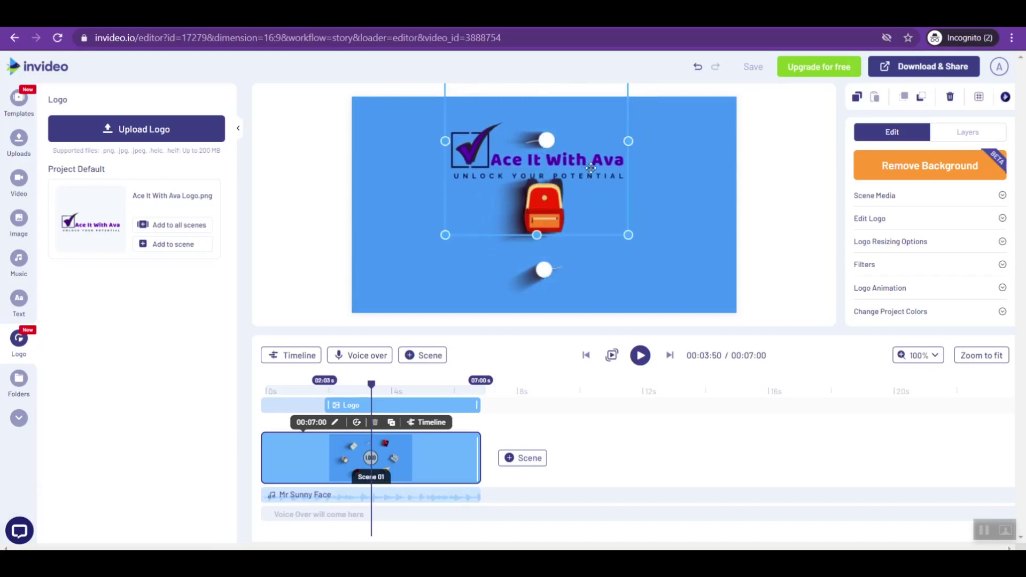
pyautogui.moveTo(591, 173); pyautogui.dragTo(596, 170)
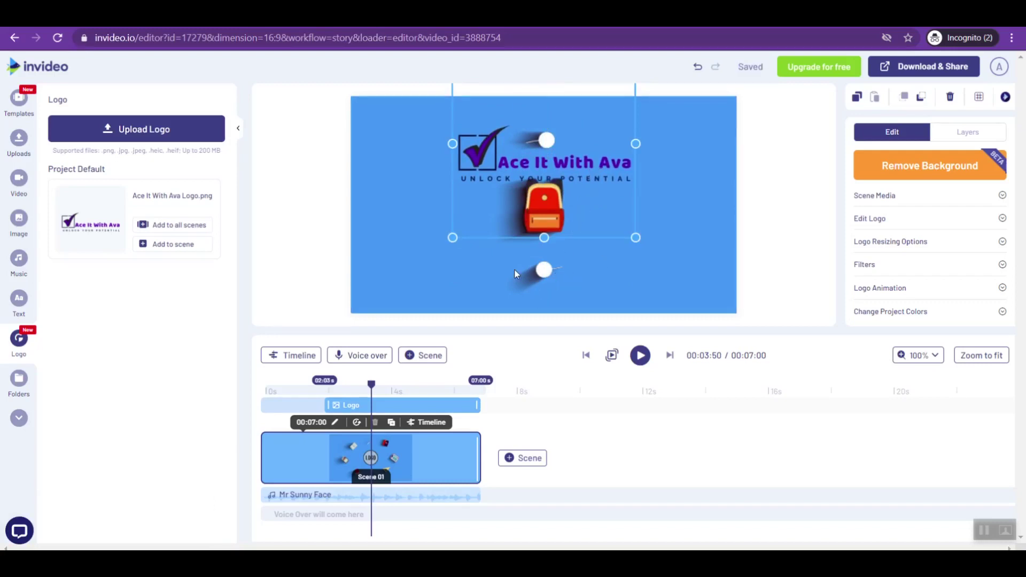
pyautogui.click(359, 357)
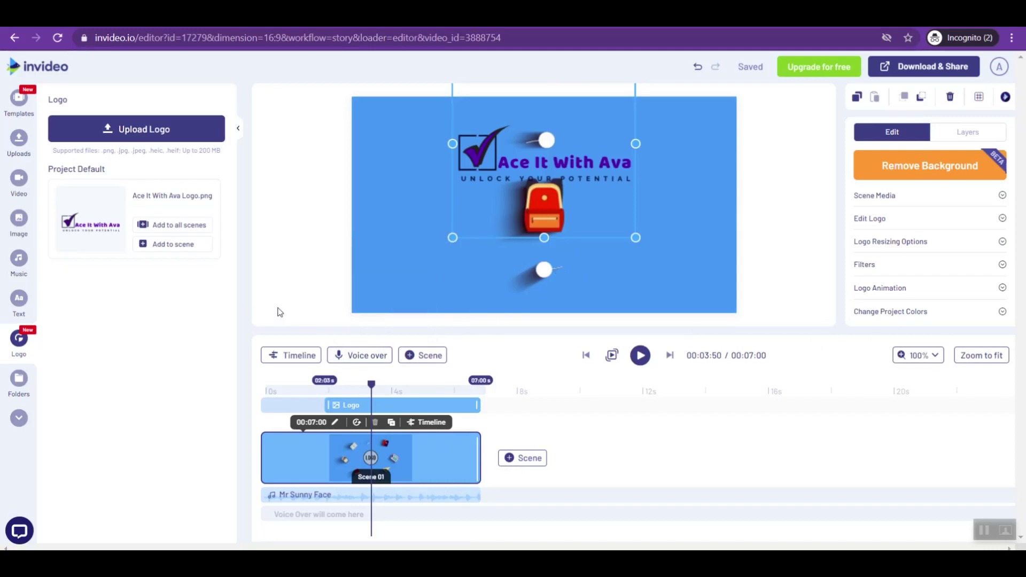
pyautogui.click(889, 71)
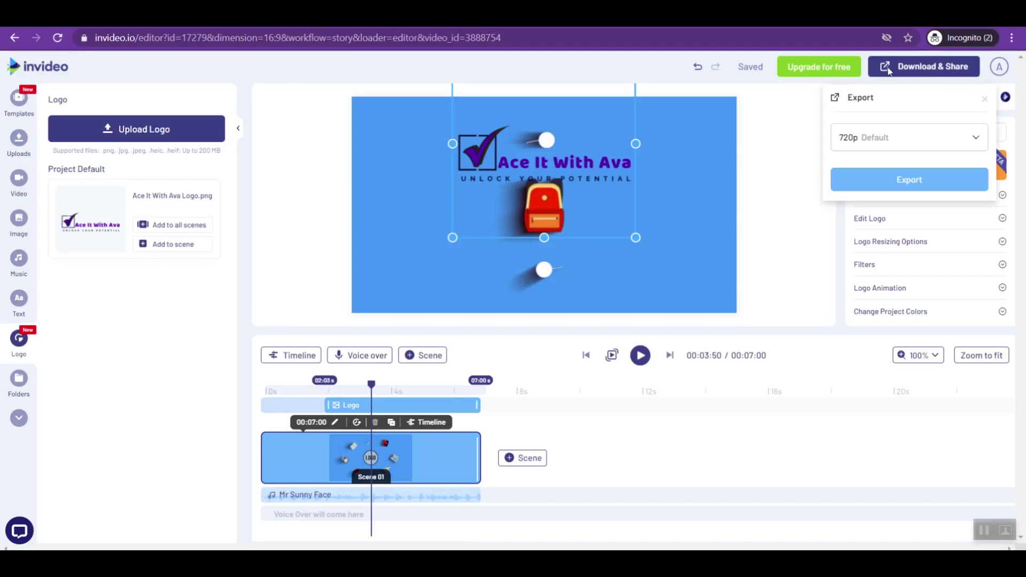
# Step: Export the video at 720p, download the finished MP4, and open the downloaded file
pyautogui.click(906, 147)
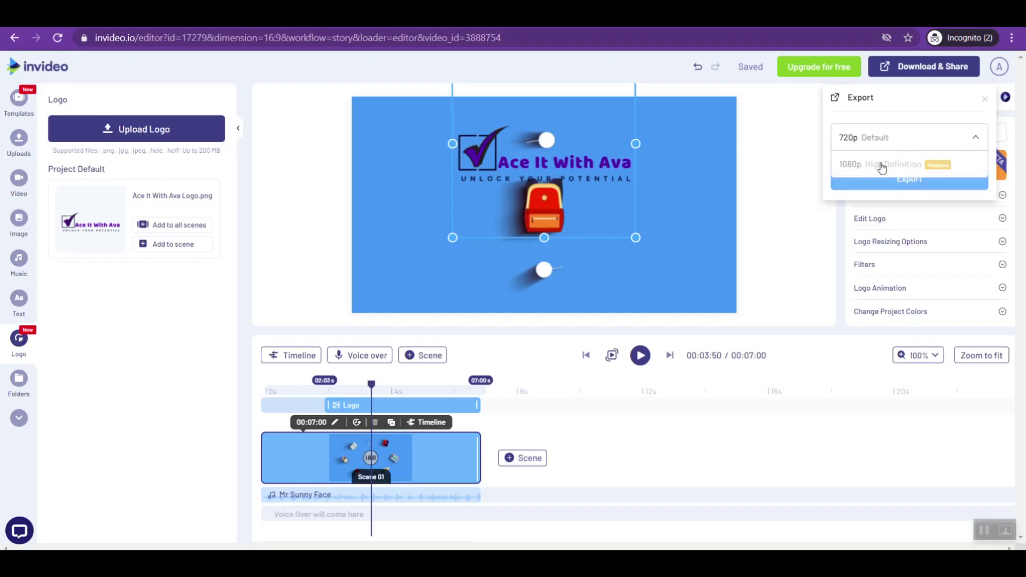
pyautogui.click(908, 187)
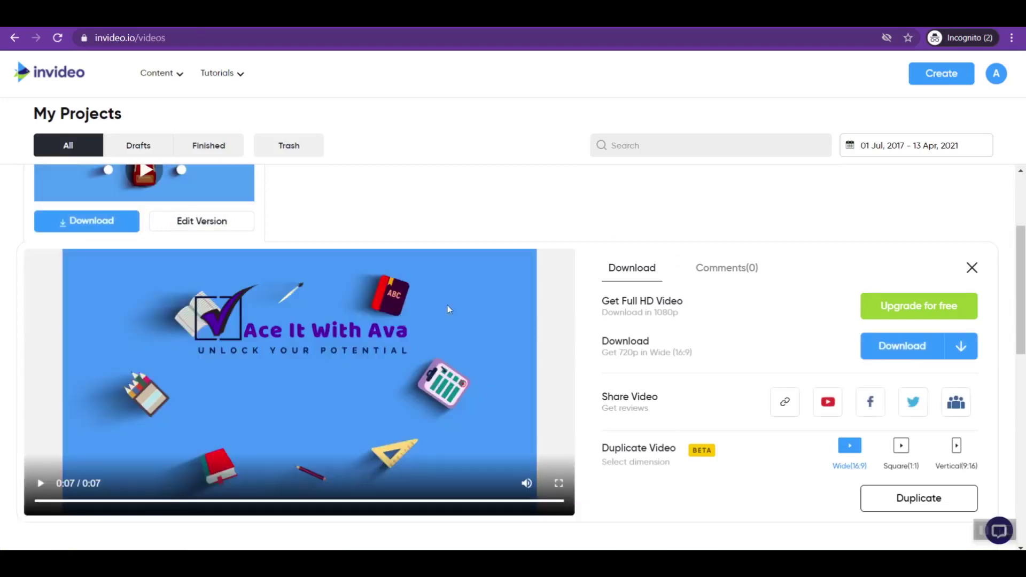
pyautogui.click(915, 357)
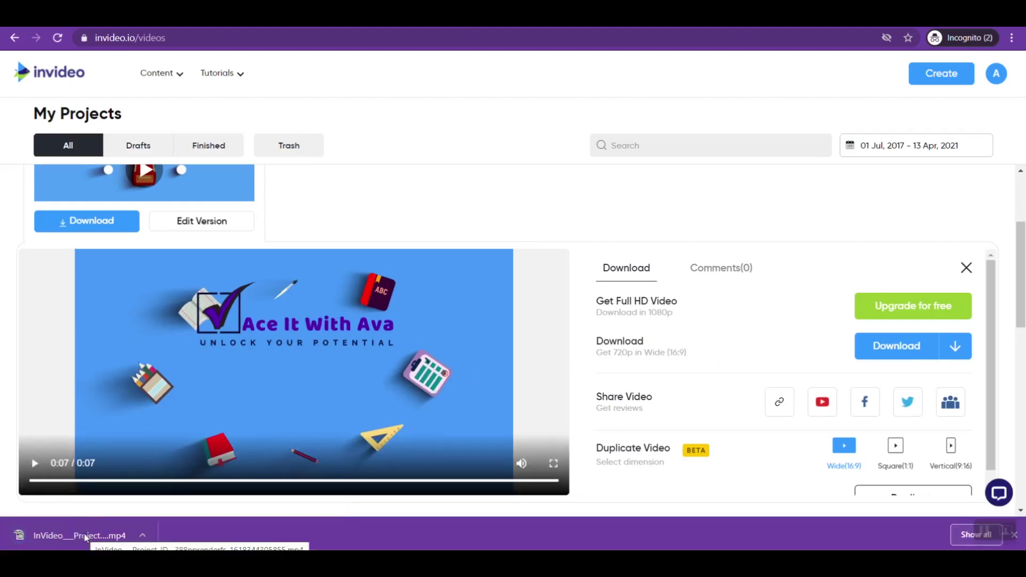
pyautogui.click(85, 537)
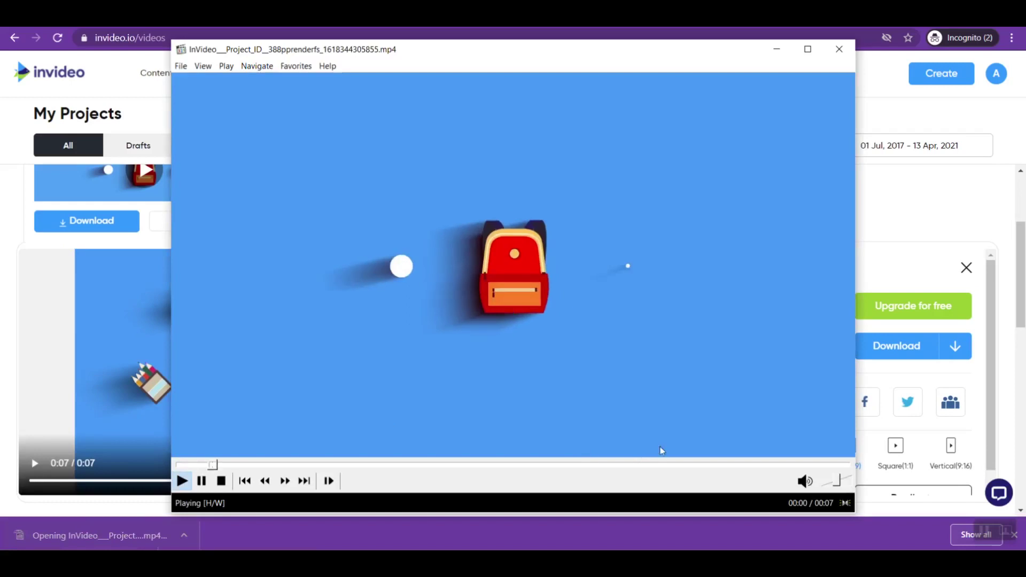
# Step: Mute the sound while the Ace It With Ava intro plays in MPC-HC
pyautogui.click(806, 482)
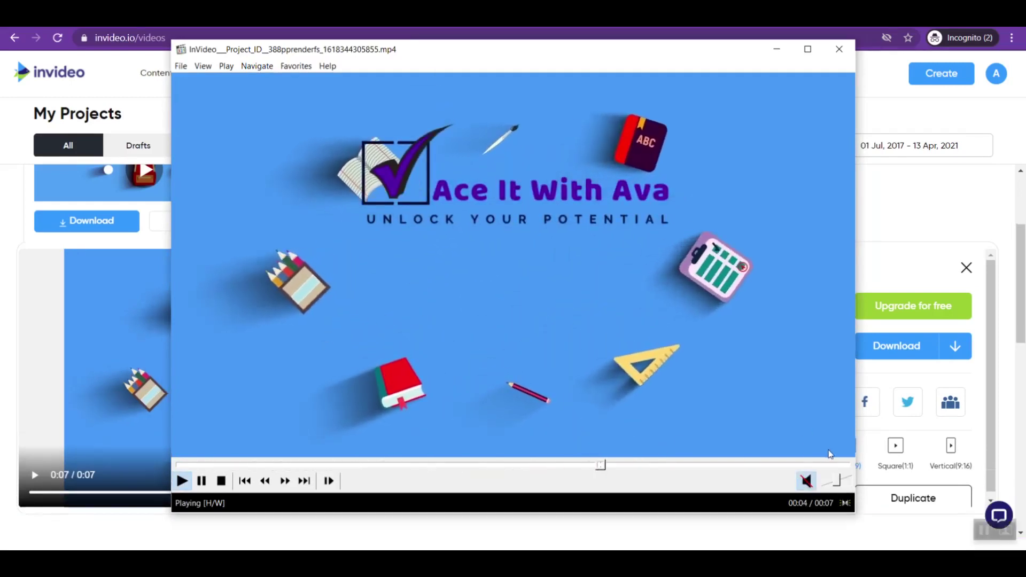